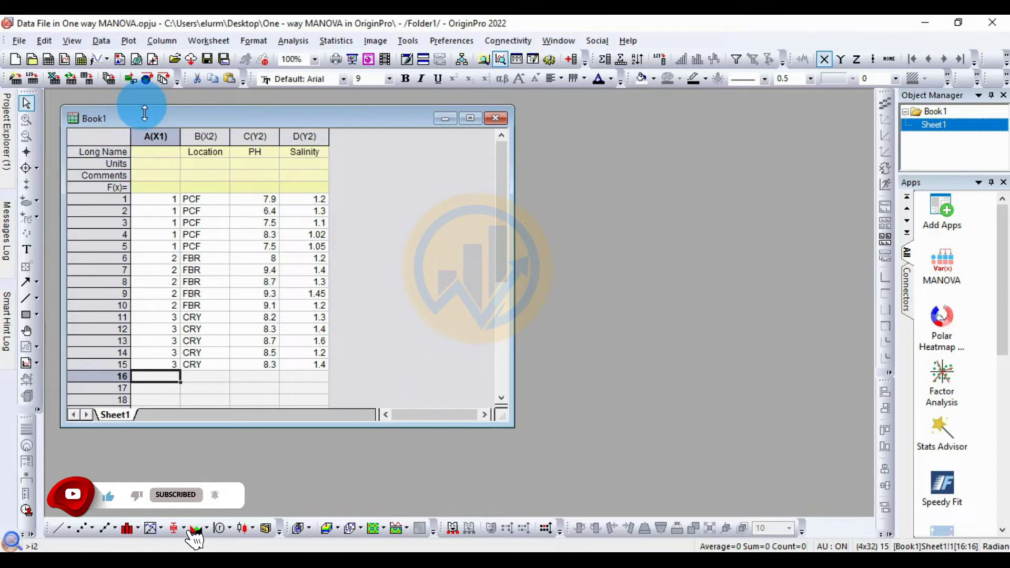
Step: Examine the Location, PH and Salinity columns of the Book1 worksheet
drag(152, 117, 137, 110)
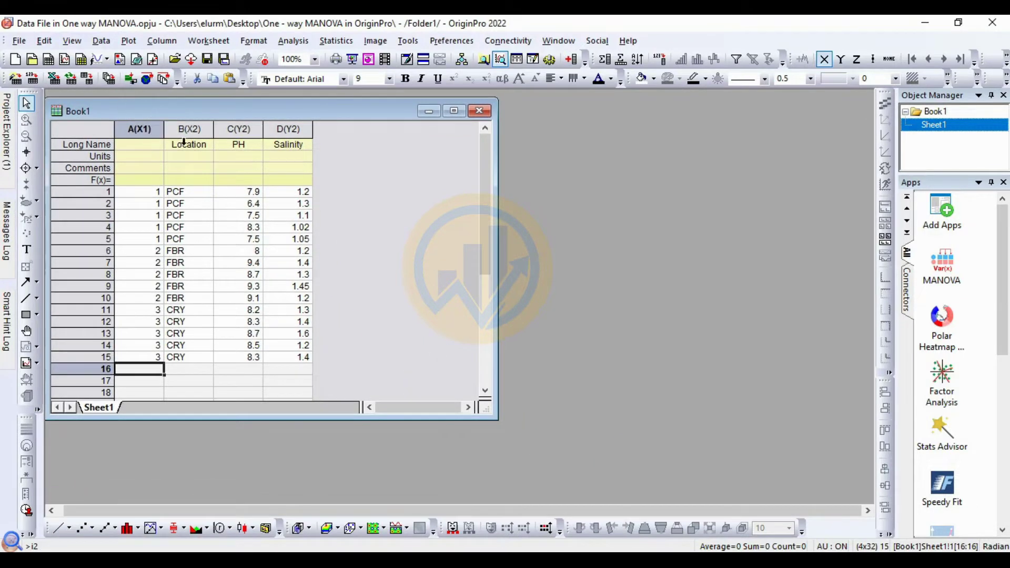
click(189, 129)
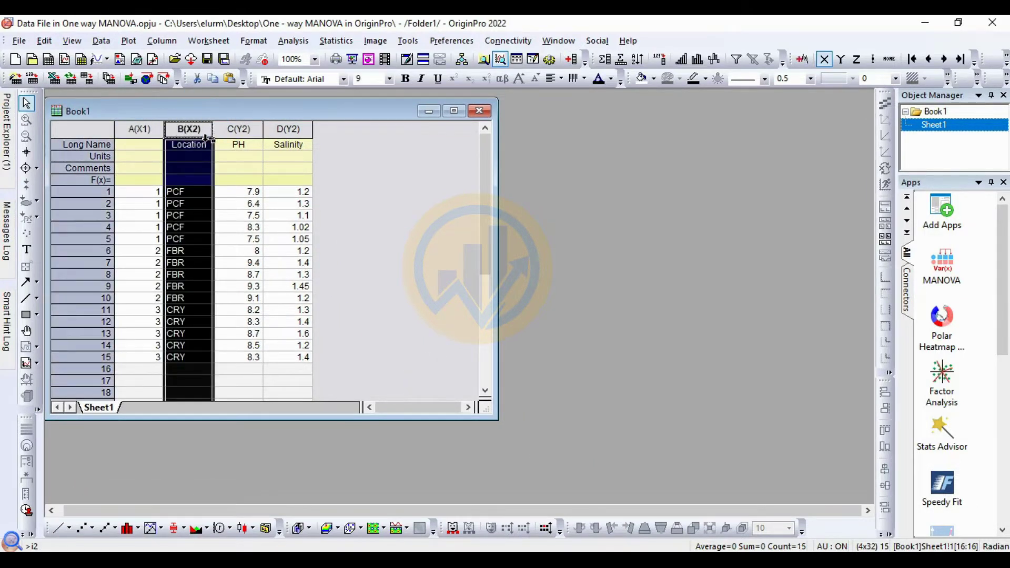
click(253, 145)
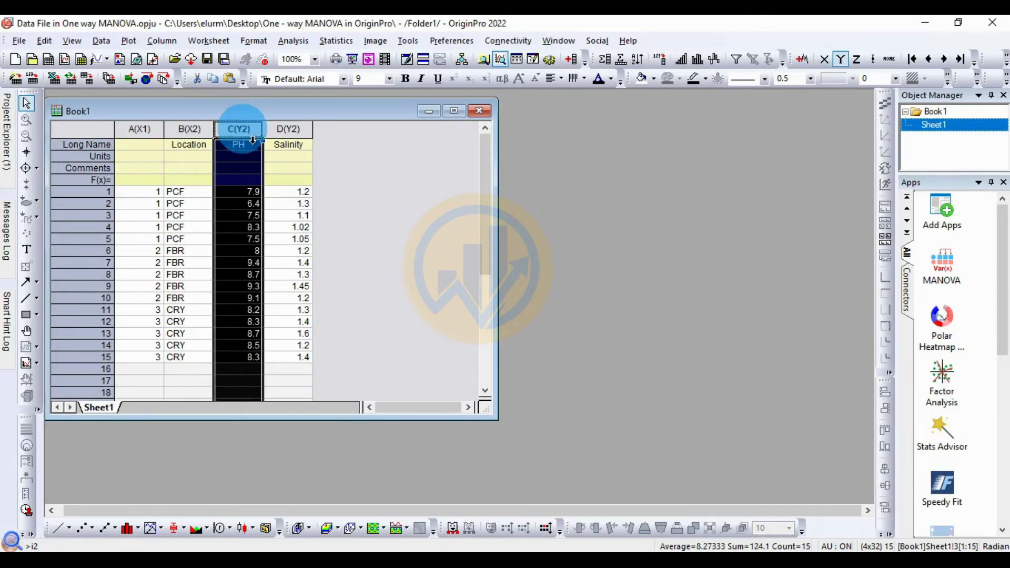
click(271, 141)
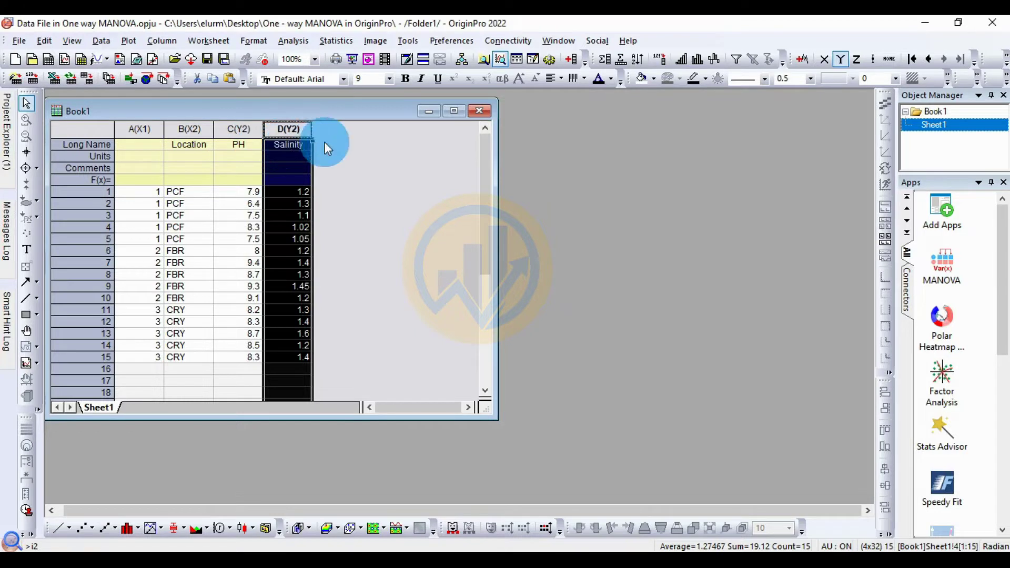
click(226, 156)
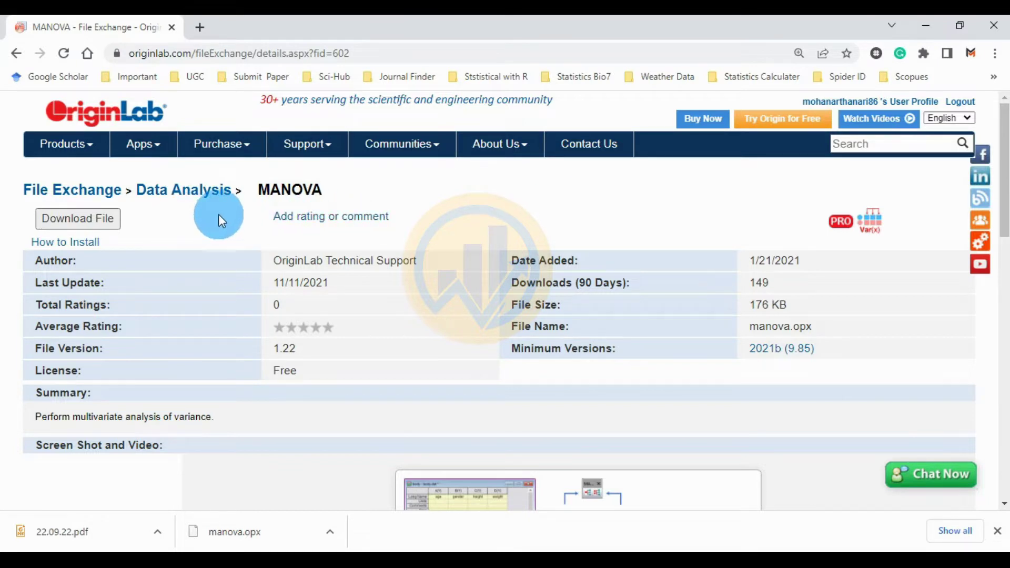
Step: Download the MANOVA app file manova.opx to the Desktop and read its installation and operation notes
click(113, 223)
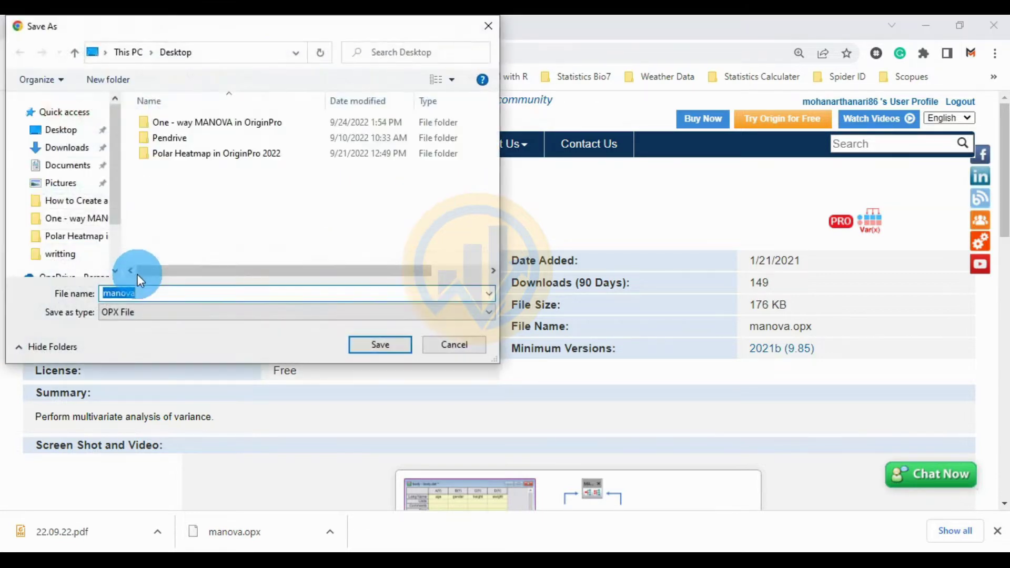
click(70, 133)
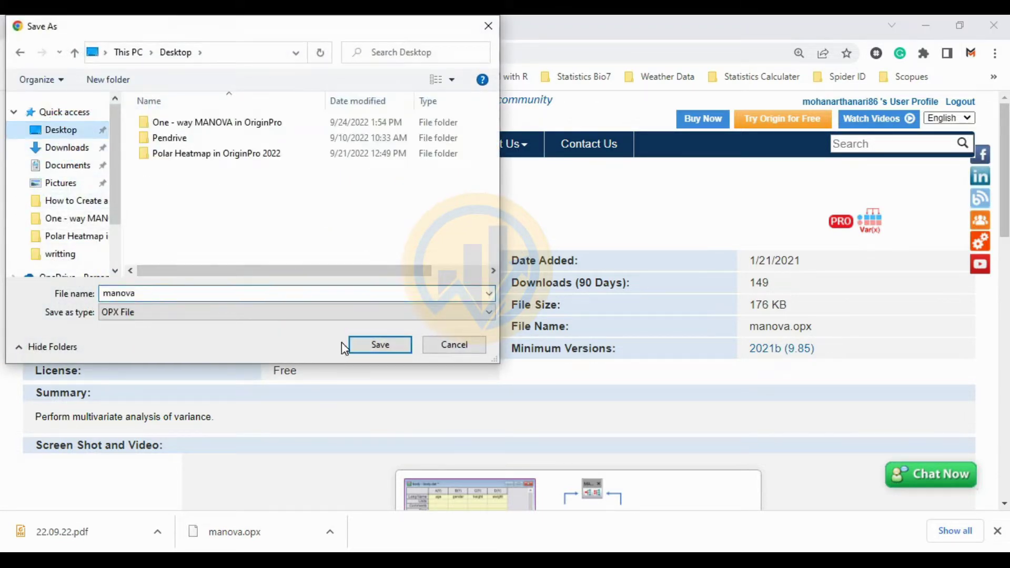
click(380, 345)
scroll(358, 358, down, 6)
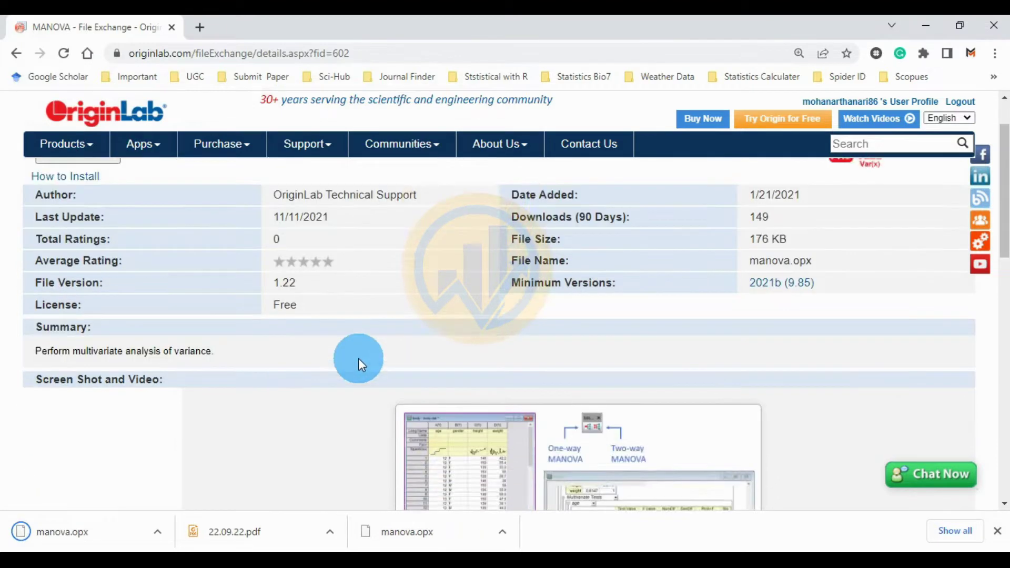
scroll(358, 358, down, 2)
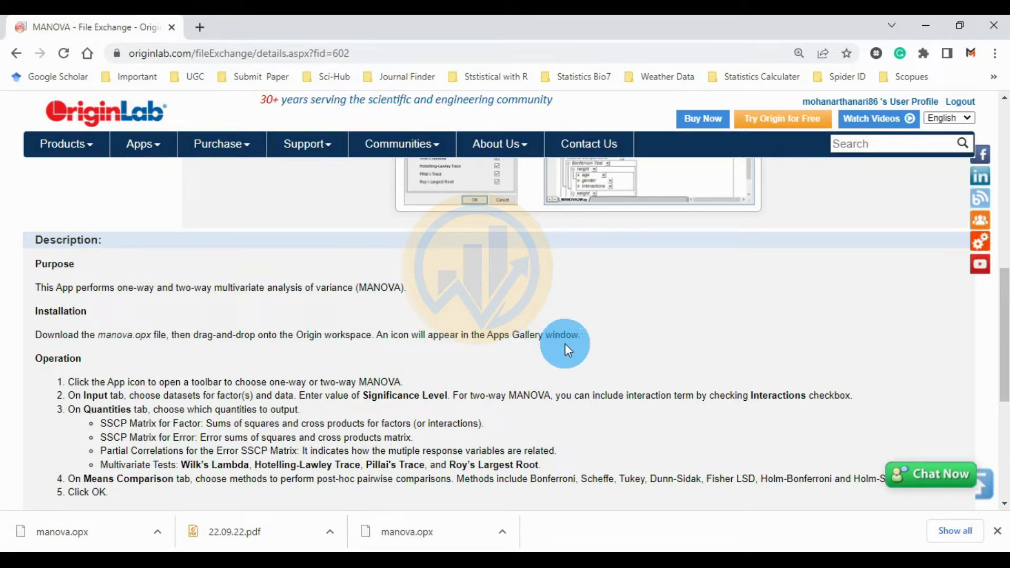
Step: Switch to OriginPro, install the manova.opx package from the desktop, agreeing to continue the installation, and maximize the window
click(924, 27)
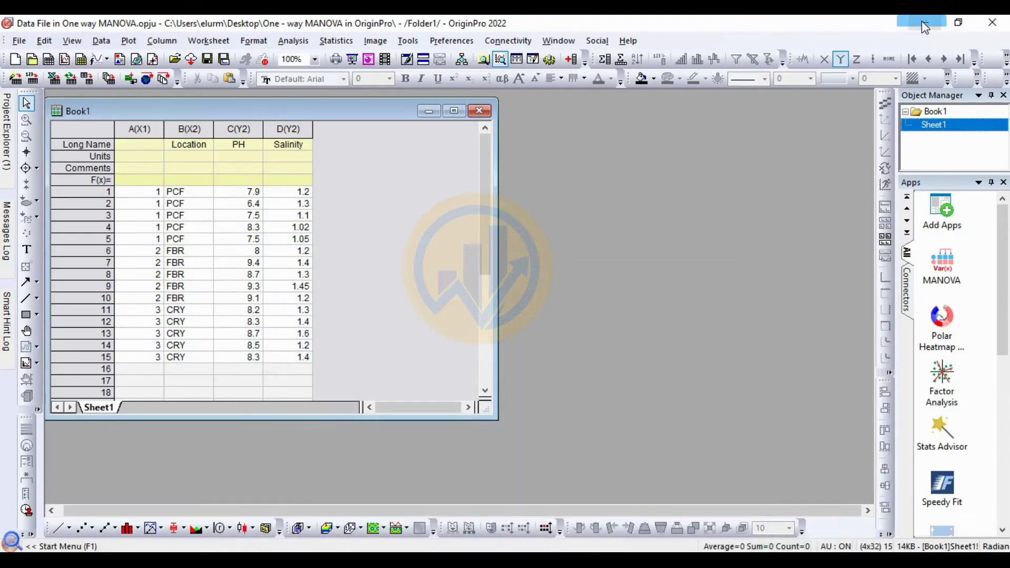
click(959, 23)
drag(590, 32, 644, 53)
drag(333, 307, 841, 282)
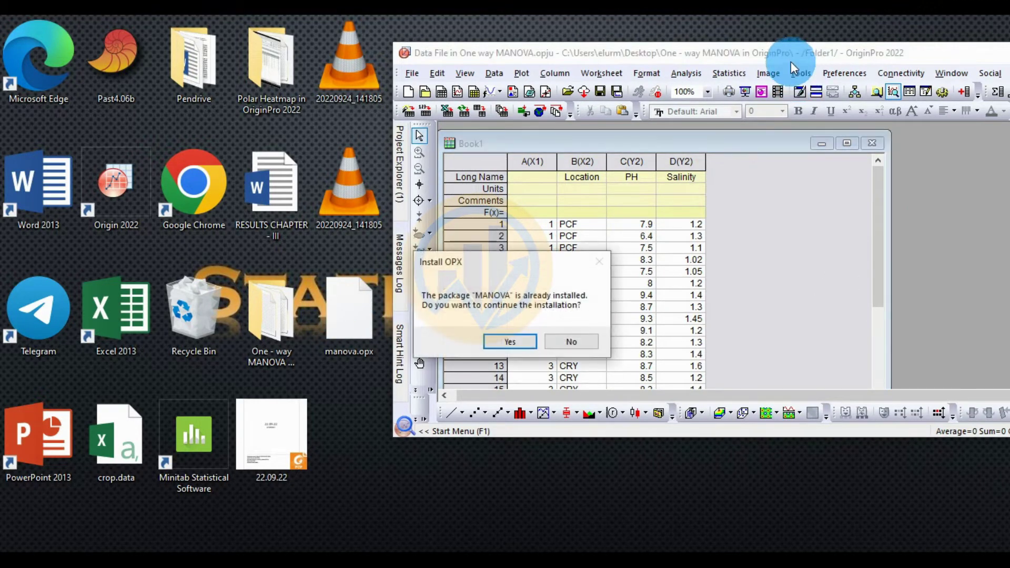
click(508, 342)
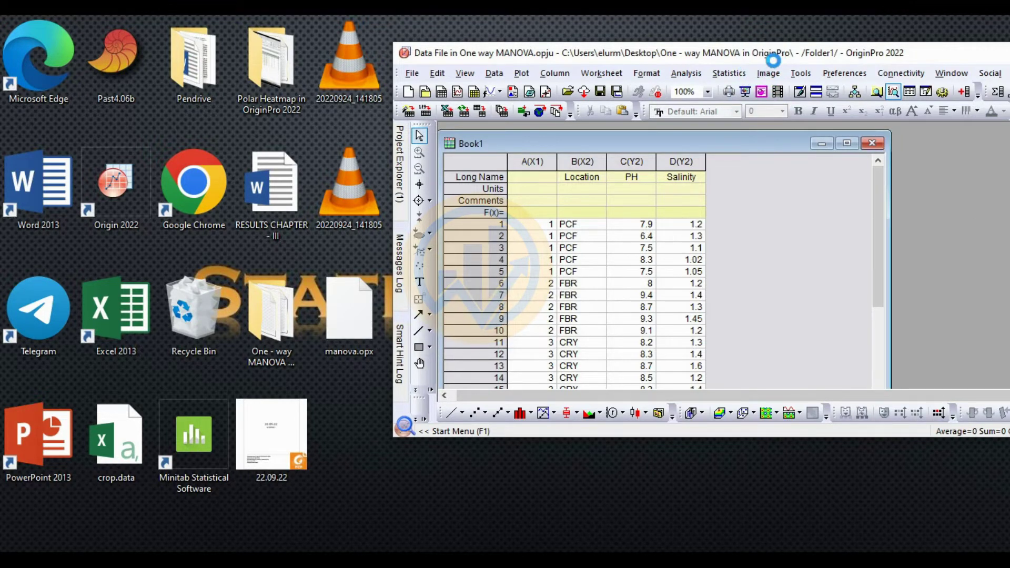
double_click(859, 54)
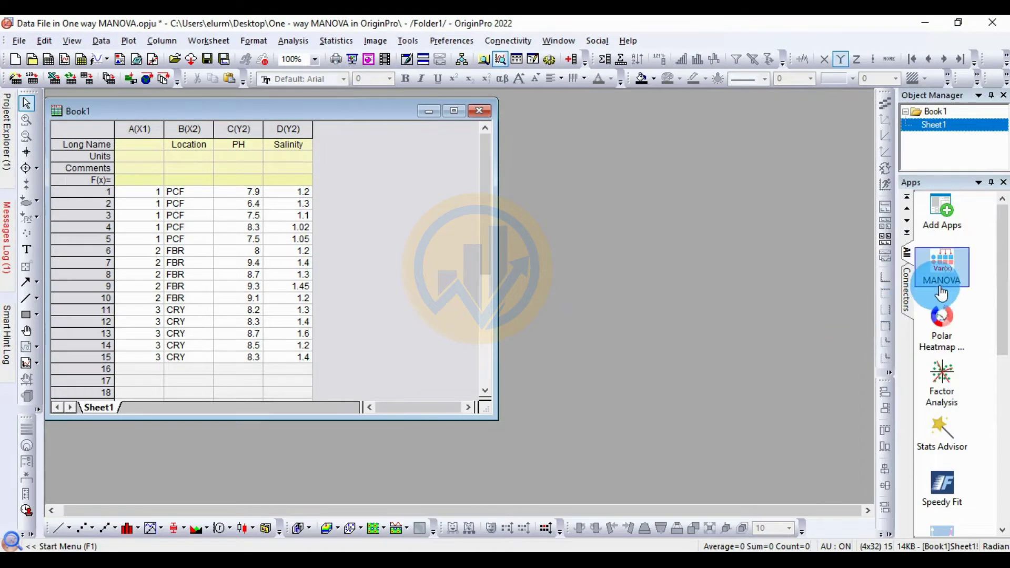
Step: Launch the MANOVA app and open the one-way MANOVA settings for Book1
click(946, 274)
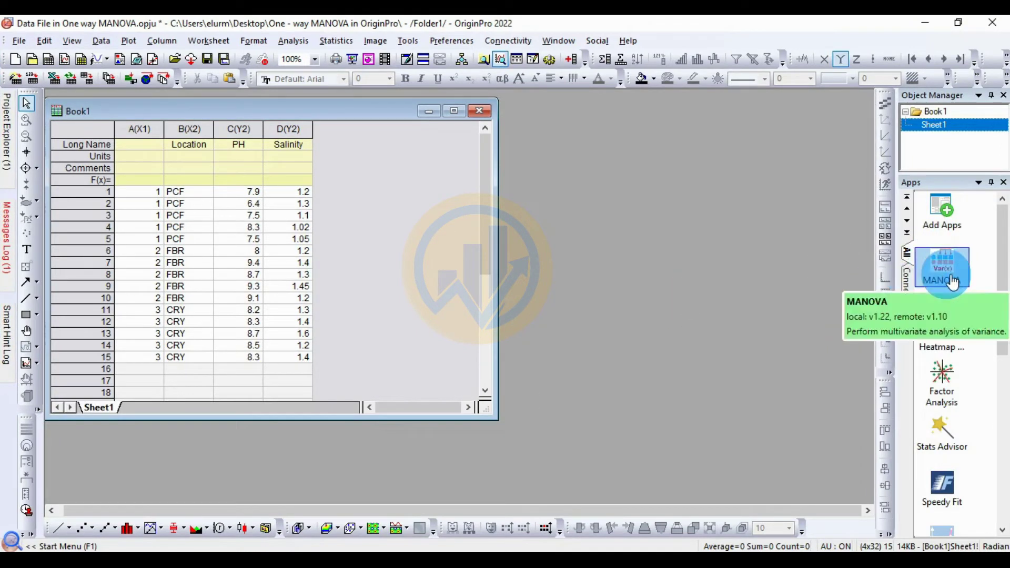
drag(952, 281, 617, 236)
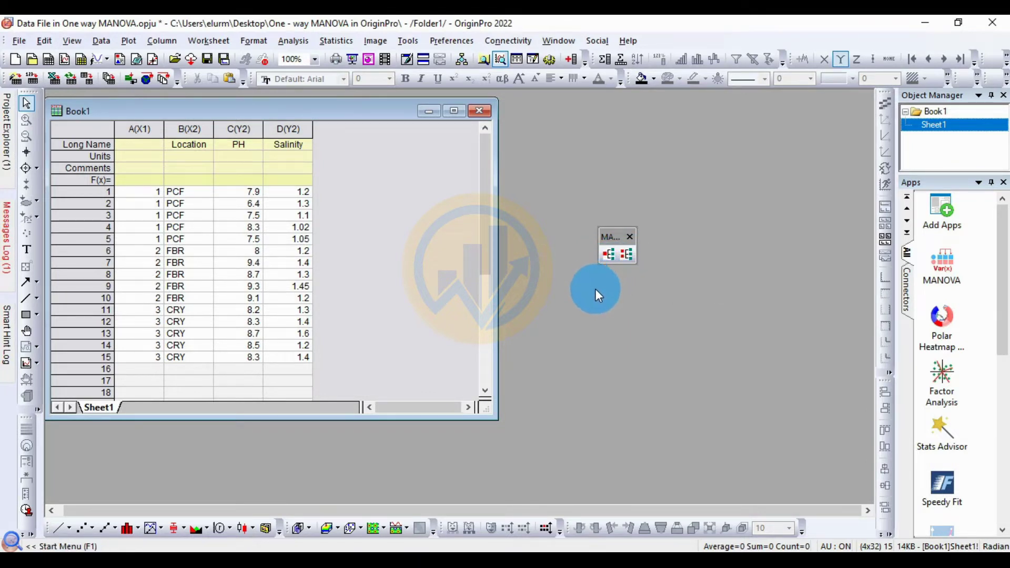
click(612, 257)
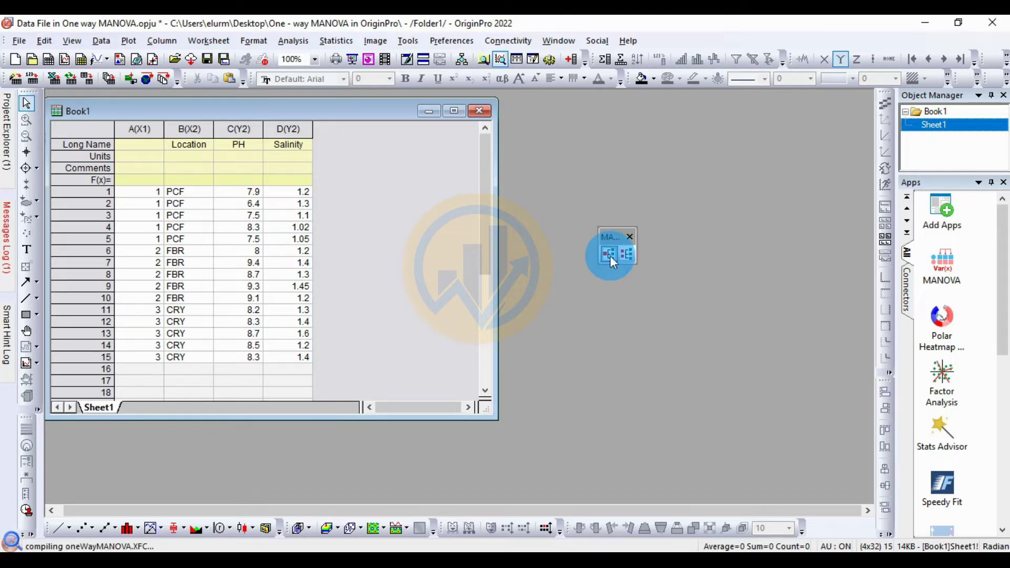
mouse_move(468, 185)
mouse_down()
mouse_move(497, 179)
mouse_move(458, 186)
mouse_up()
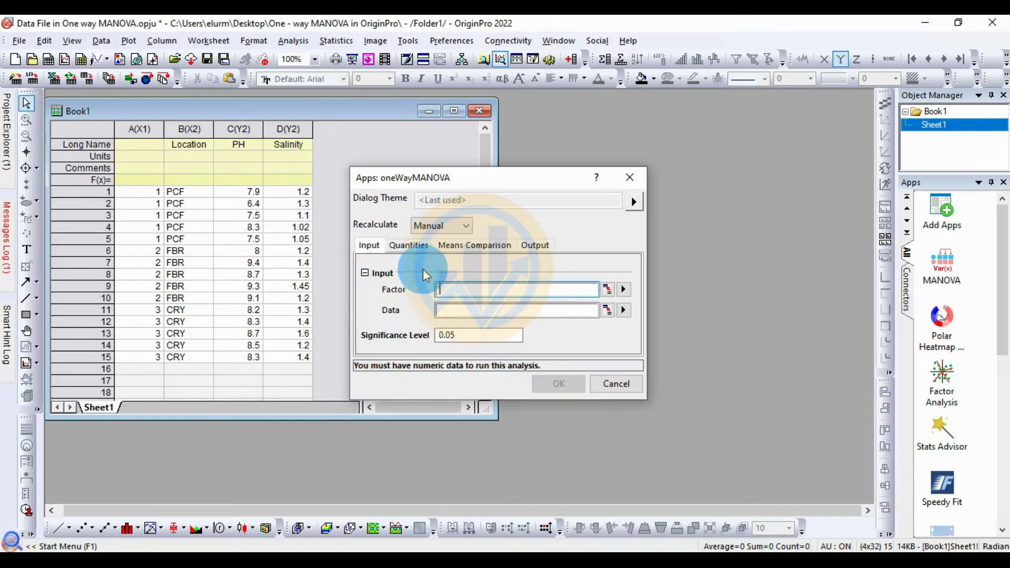
Step: Set the Location column as the factor and the PH and Salinity columns as the data
click(624, 293)
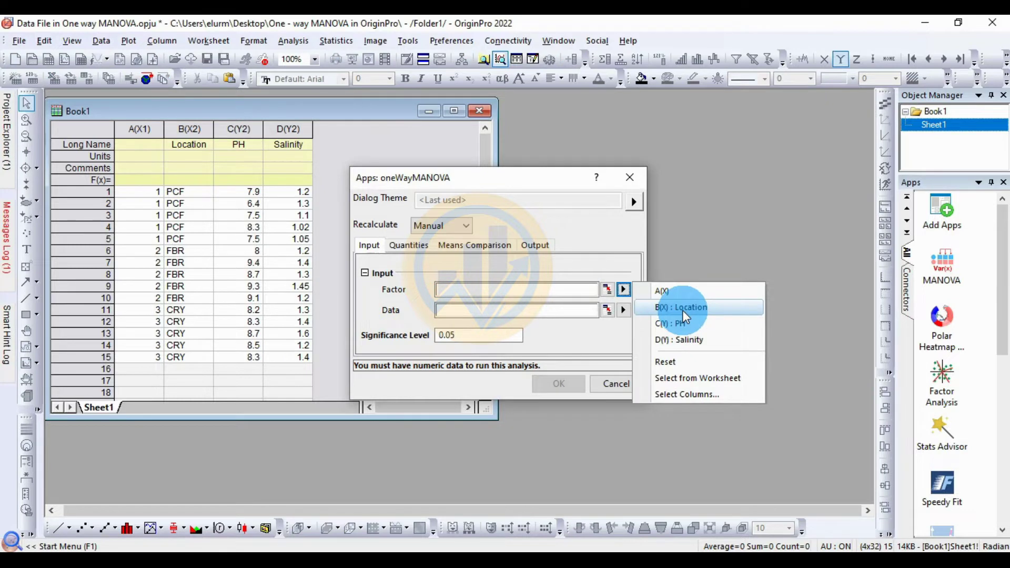
click(678, 311)
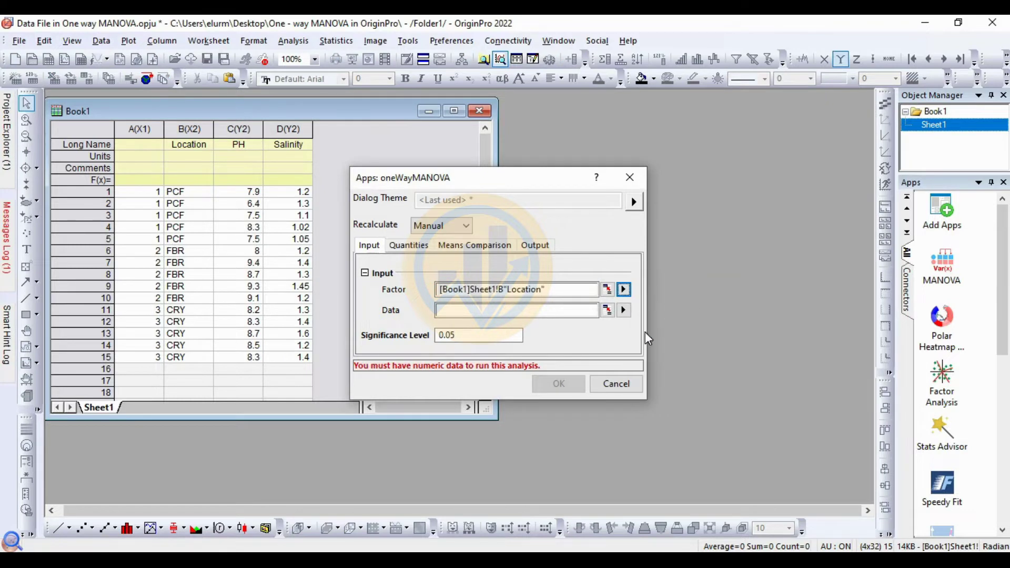
click(607, 310)
drag(238, 129, 289, 129)
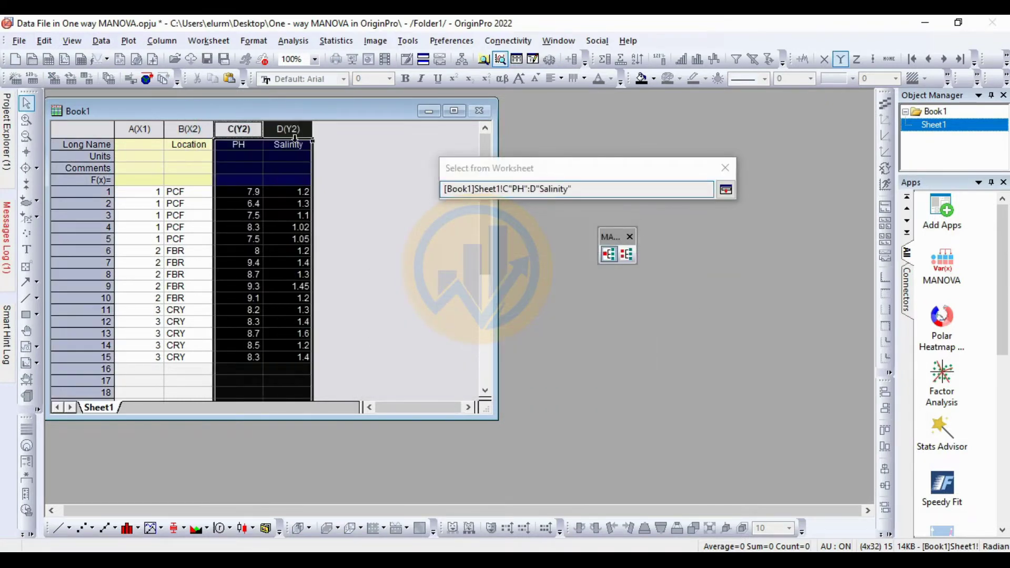
click(726, 189)
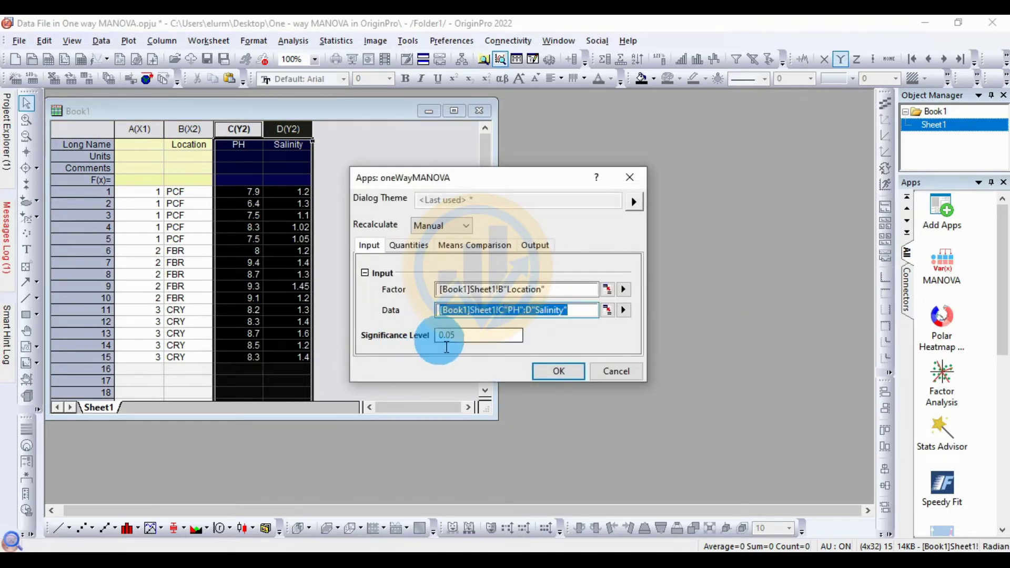
Step: Try a significance level of 0.001 and set it back to 0.05
click(464, 337)
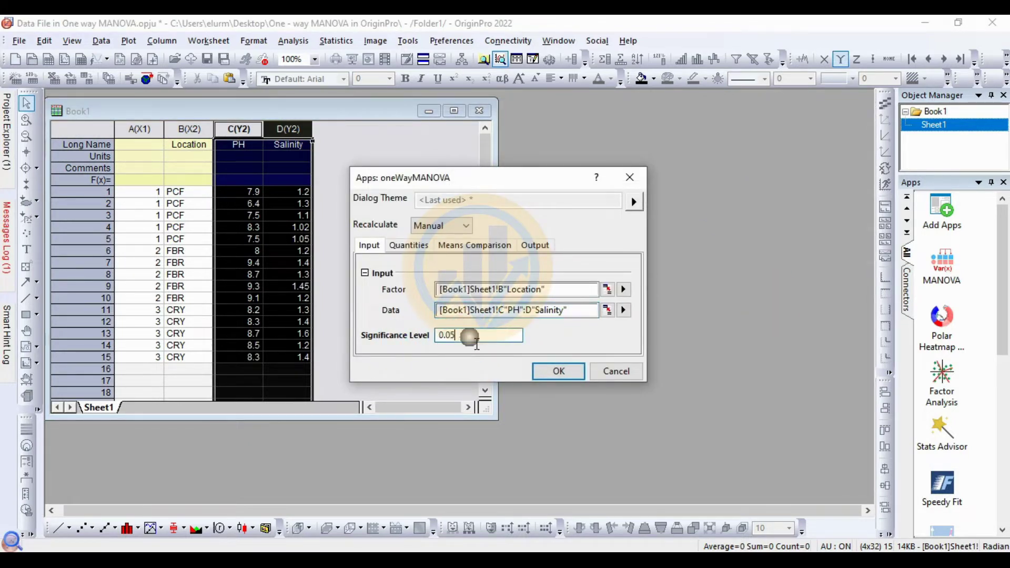
key(BackSpace)
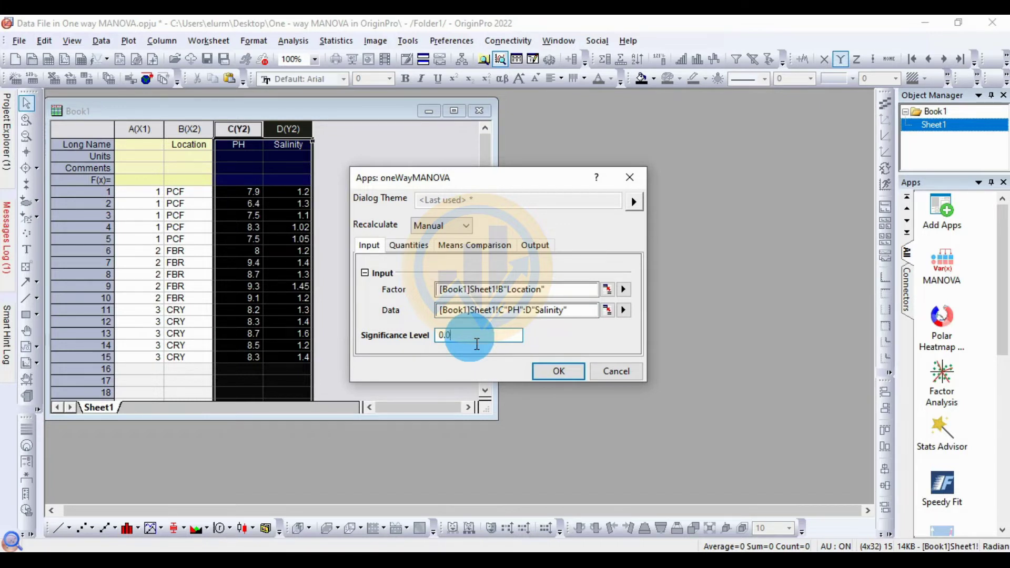
text(01)
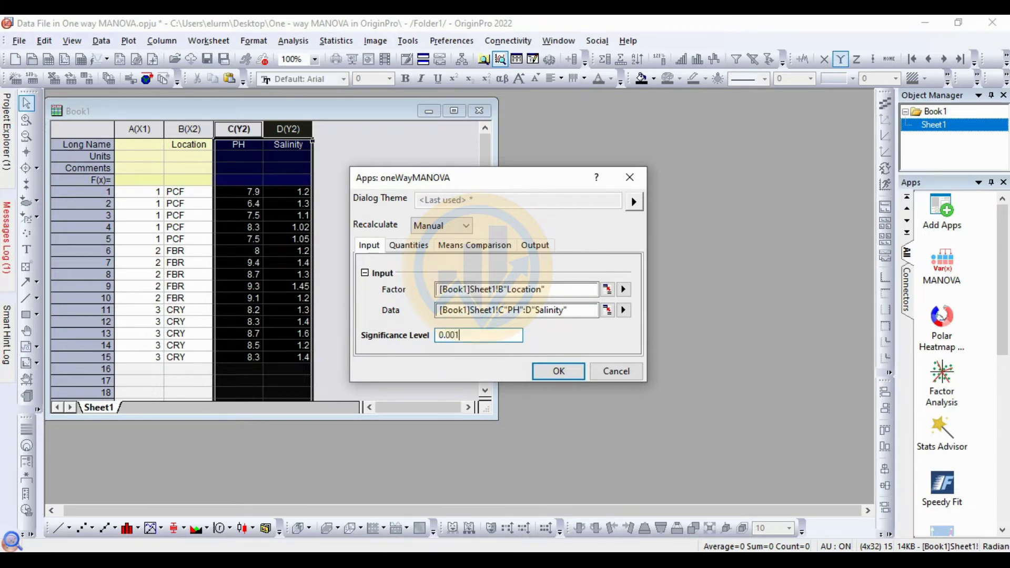
key(BackSpace)
key(BackSpace)
click(477, 344)
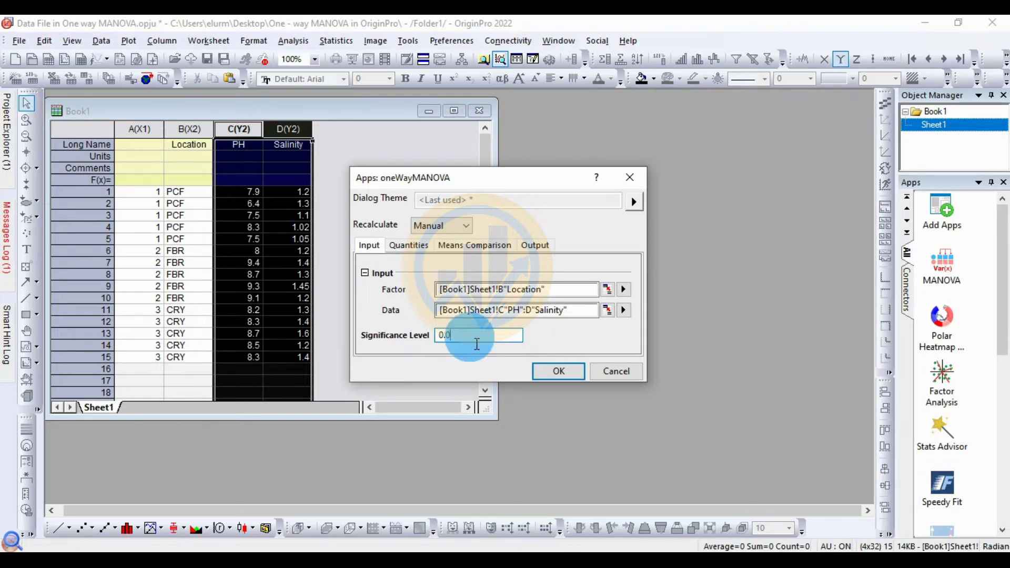
text(5)
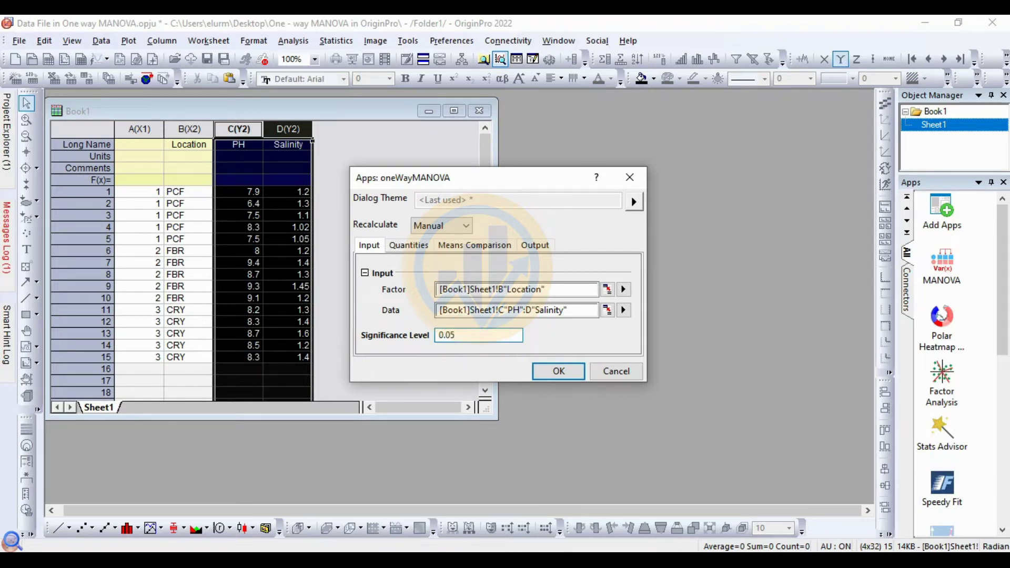
click(405, 319)
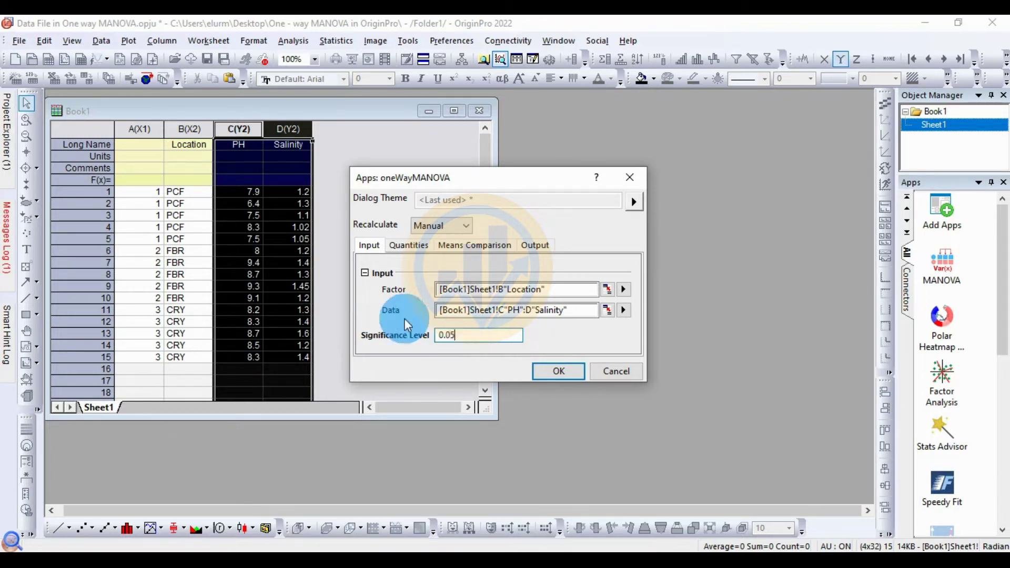
Step: Run the one-way MANOVA after reviewing its output quantities and means comparison methods, and maximize the results workbook
click(412, 246)
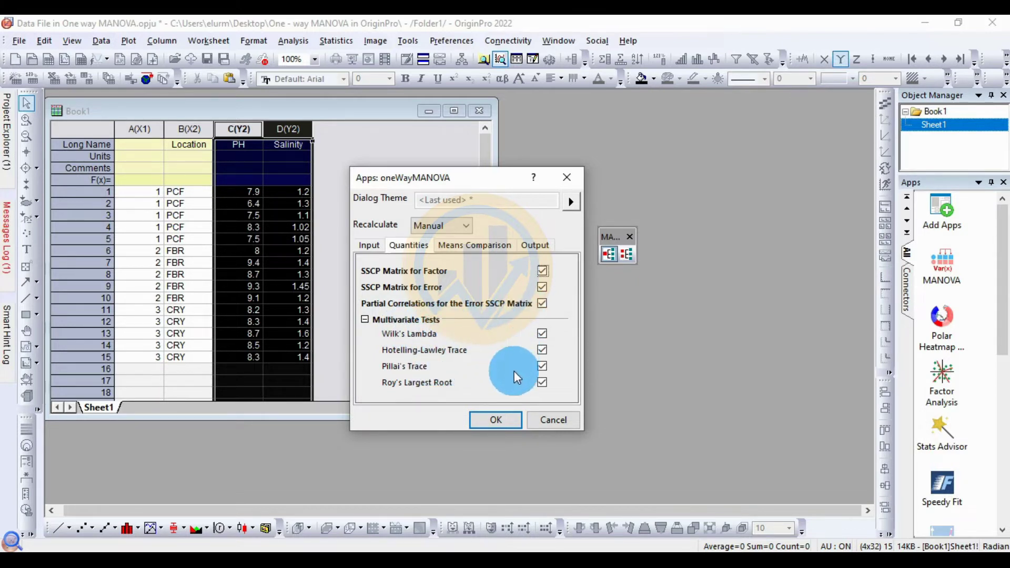
click(463, 247)
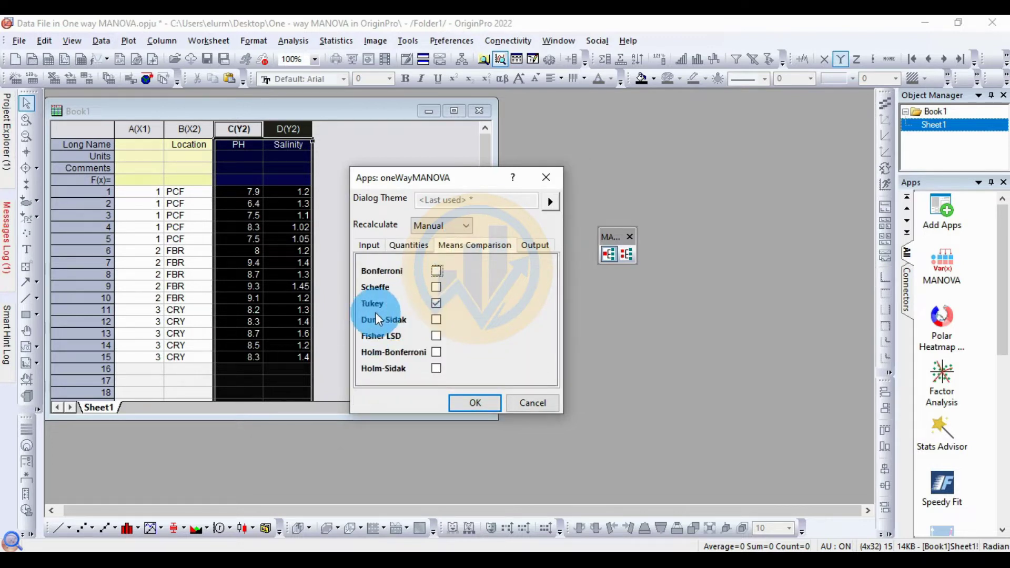
click(475, 402)
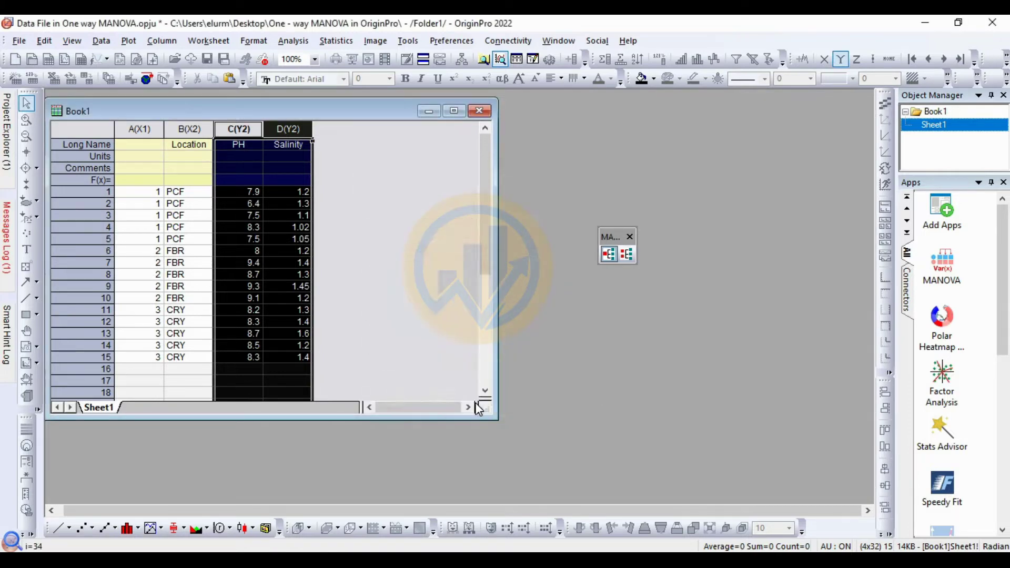
click(455, 111)
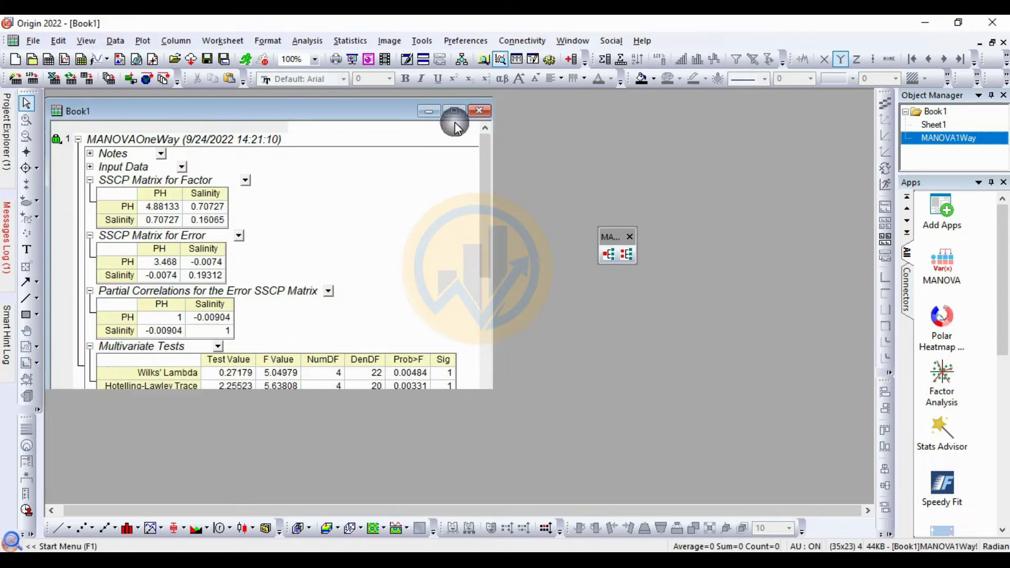
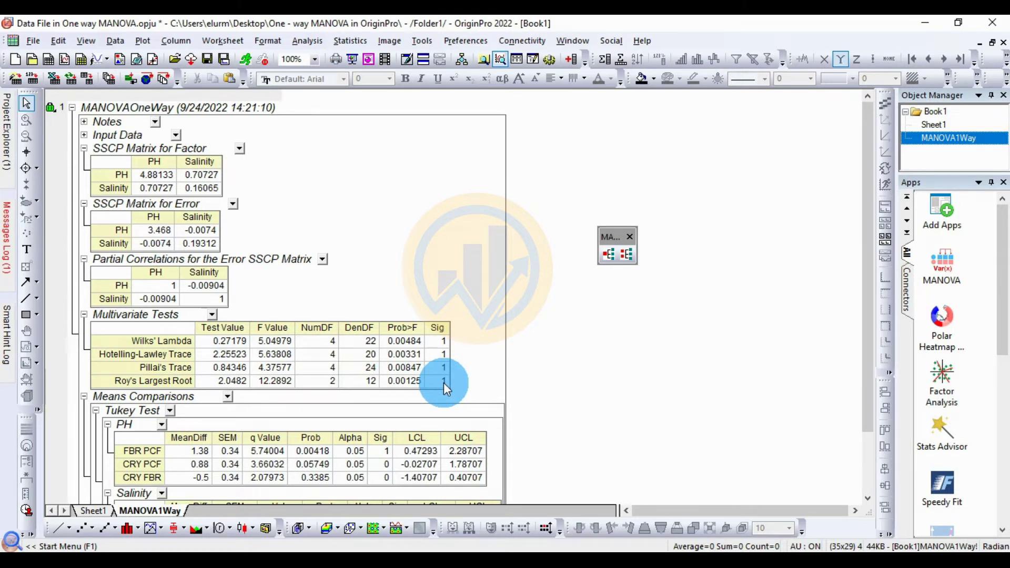
Step: Examine the multivariate tests and the Tukey means comparisons for PH and Salinity in the MANOVA report
scroll(442, 383, down, 1)
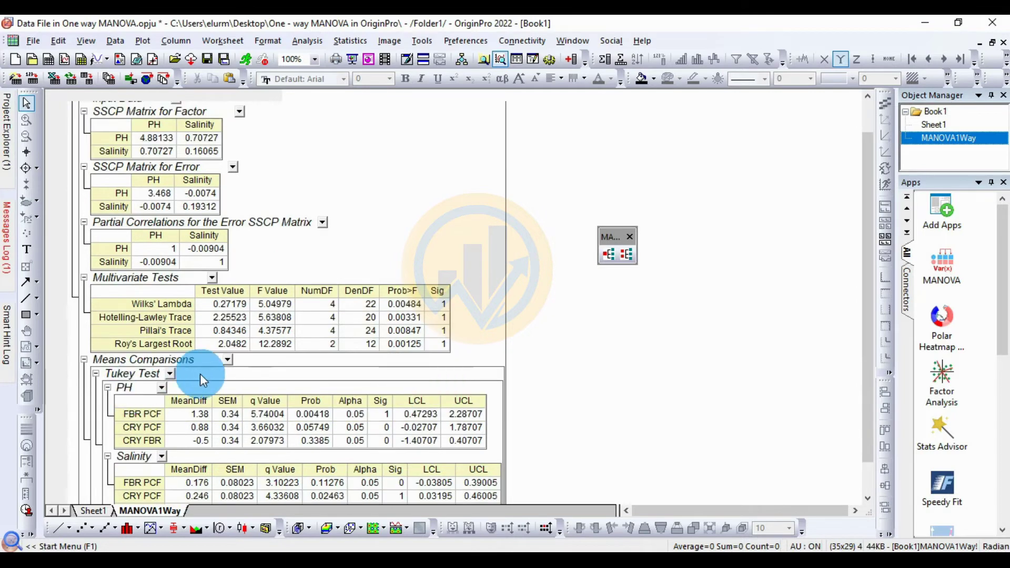
scroll(200, 373, down, 1)
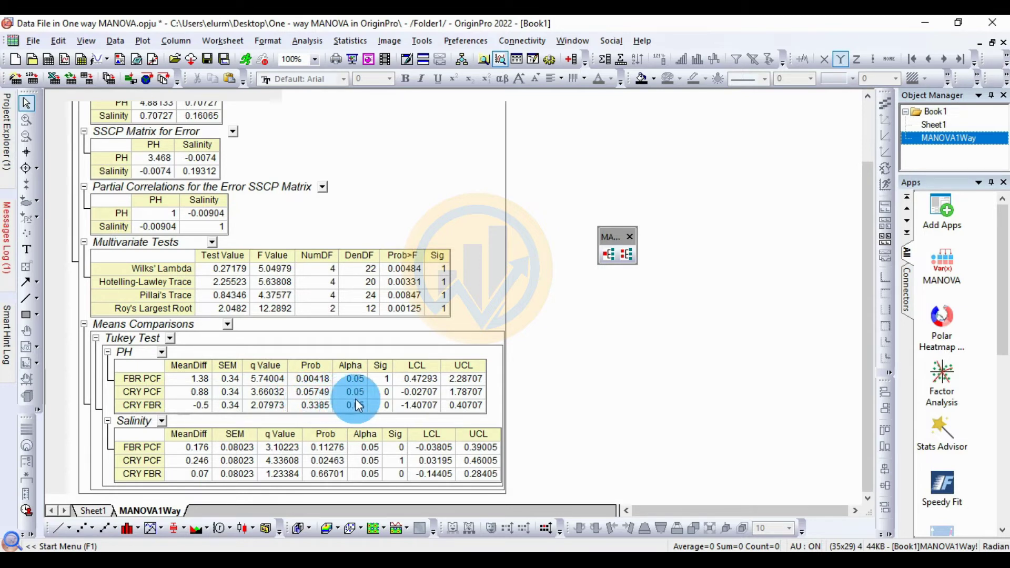
scroll(380, 378, up, 1)
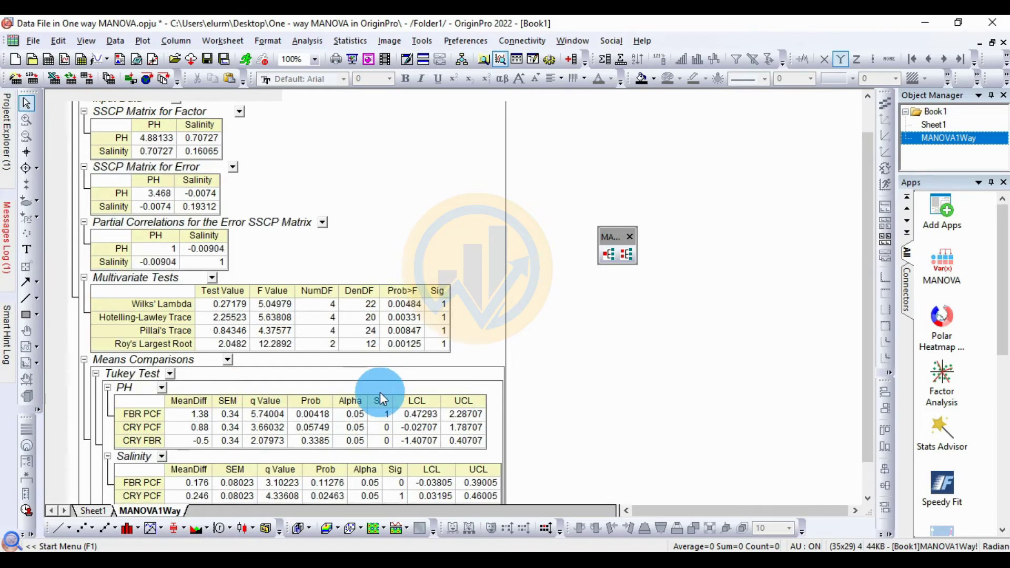
scroll(410, 425, down, 1)
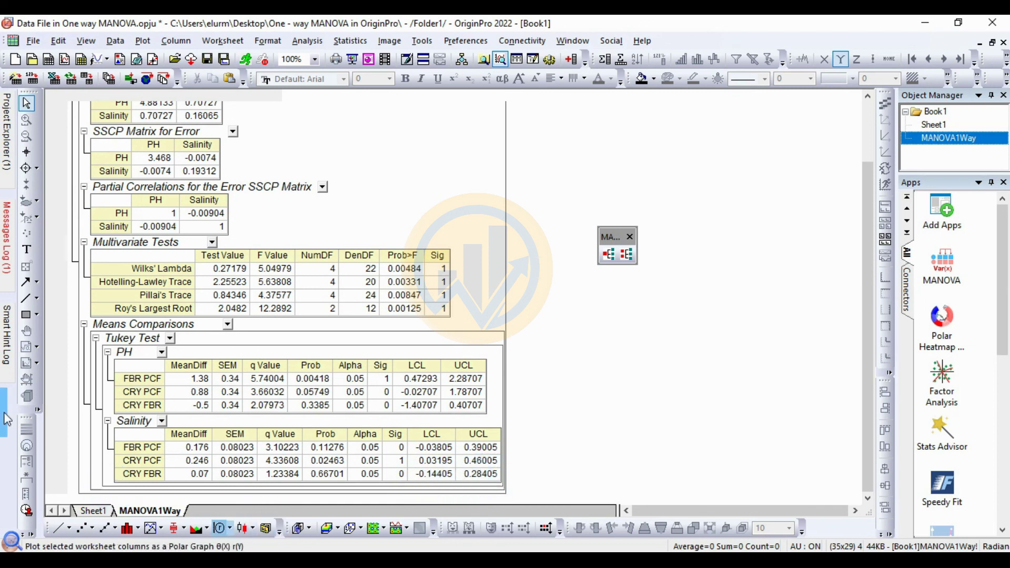
click(625, 409)
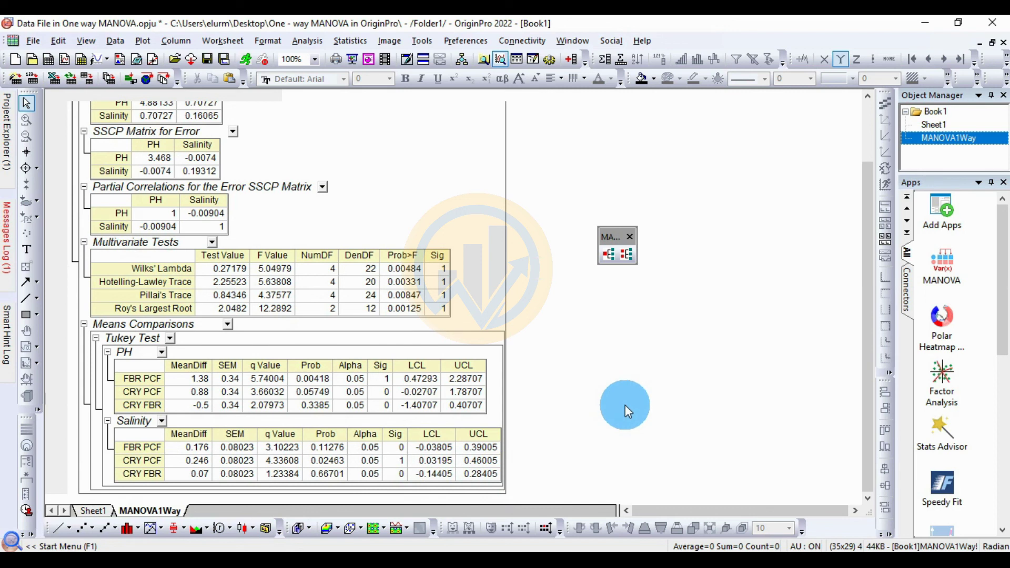